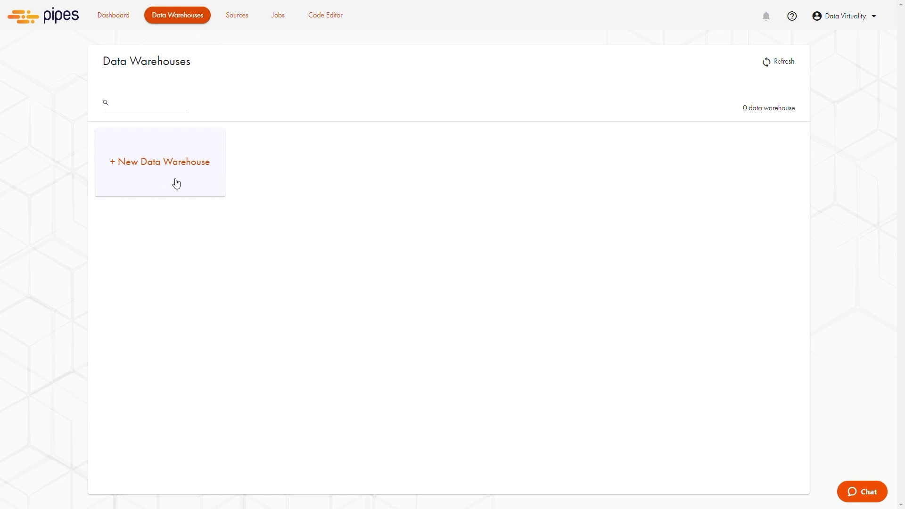
Start a new Google BigQuery data warehouse connection, filling in the project number and the dataset demo_cb
{"action": "left_click", "coordinate": [176, 184]}
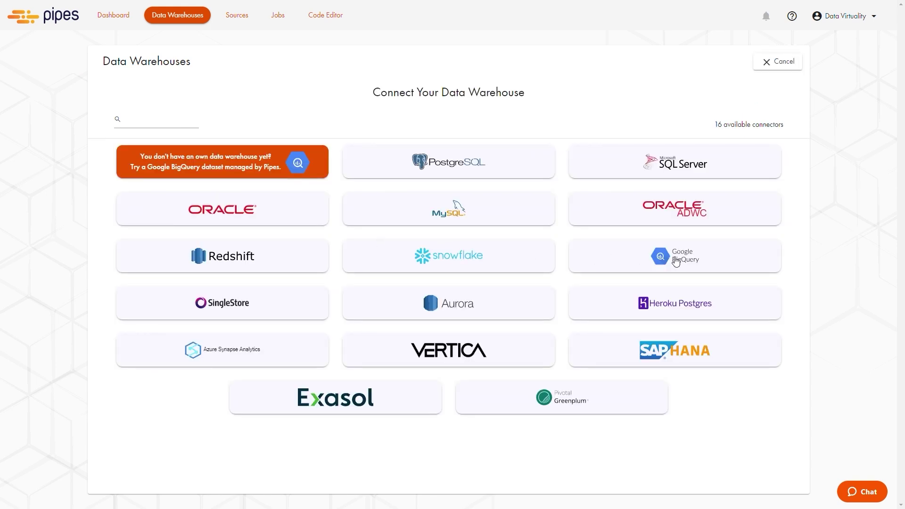
{"action": "left_click", "coordinate": [699, 273]}
{"action": "left_click_drag", "start_coordinate": [136, 163], "coordinate": [86, 166]}
{"action": "left_click", "coordinate": [158, 212]}
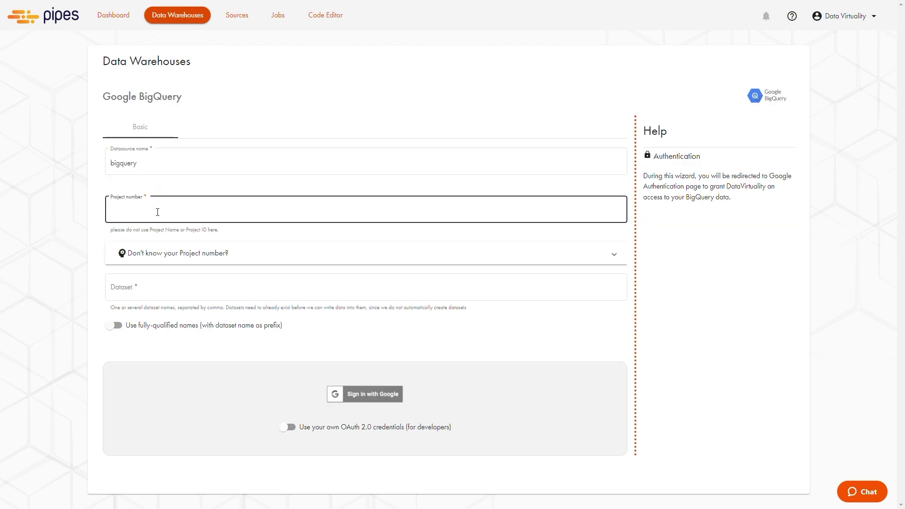
{"action": "left_click", "coordinate": [127, 293]}
{"action": "type", "text": "dem"}
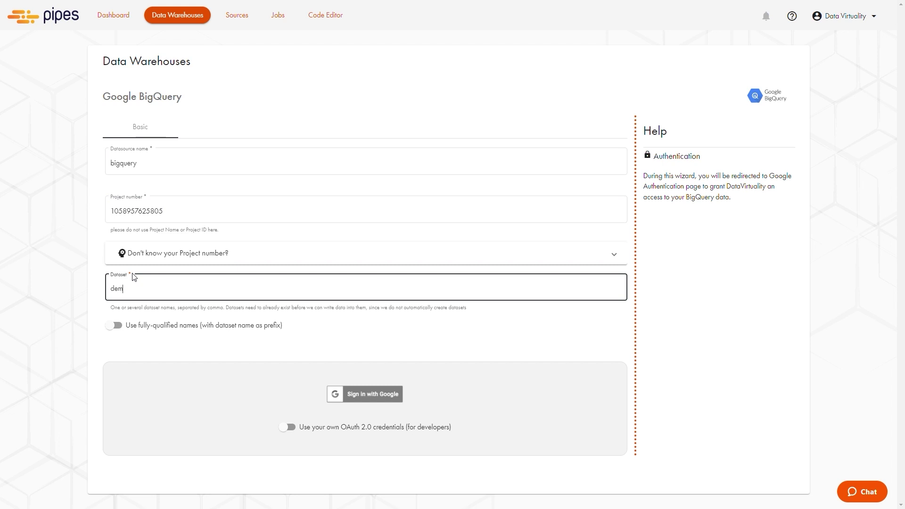
{"action": "type", "text": "o_cb"}
{"action": "key", "text": "Tab"}
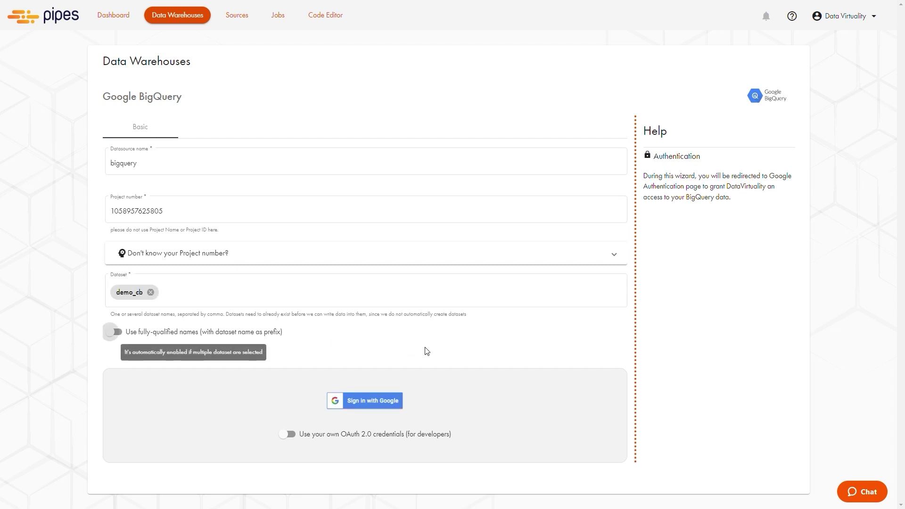
Authorize the BigQuery connection by signing in with Google and allowing access, and return from the BigQuery console to Pipes
{"action": "left_click", "coordinate": [382, 402]}
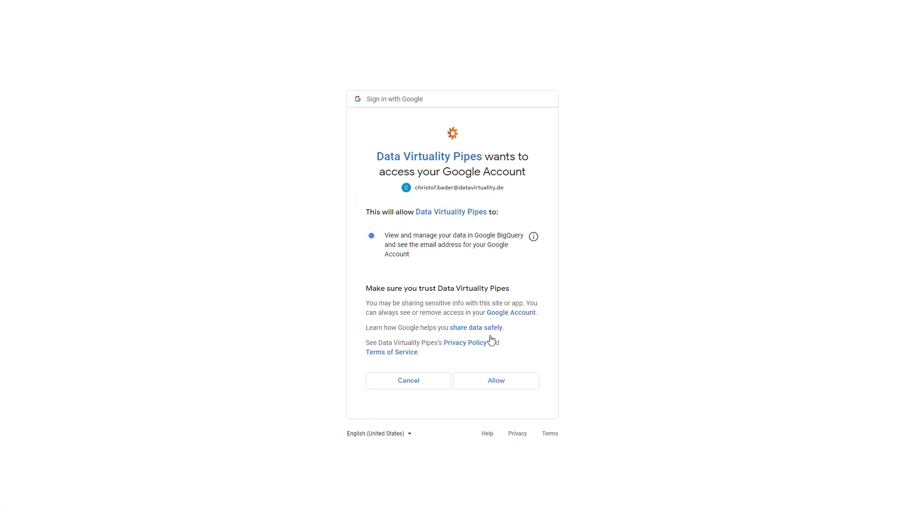
{"action": "left_click", "coordinate": [516, 390]}
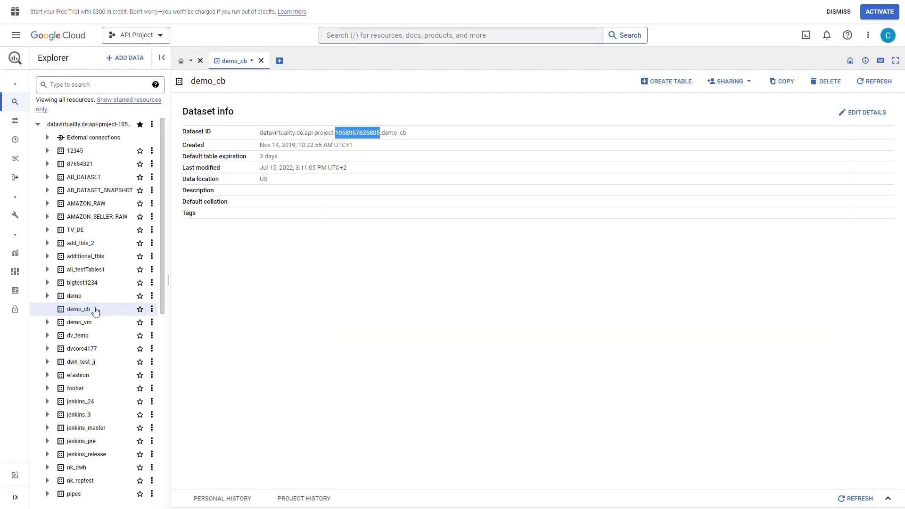
{"action": "key", "text": "alt+Tab"}
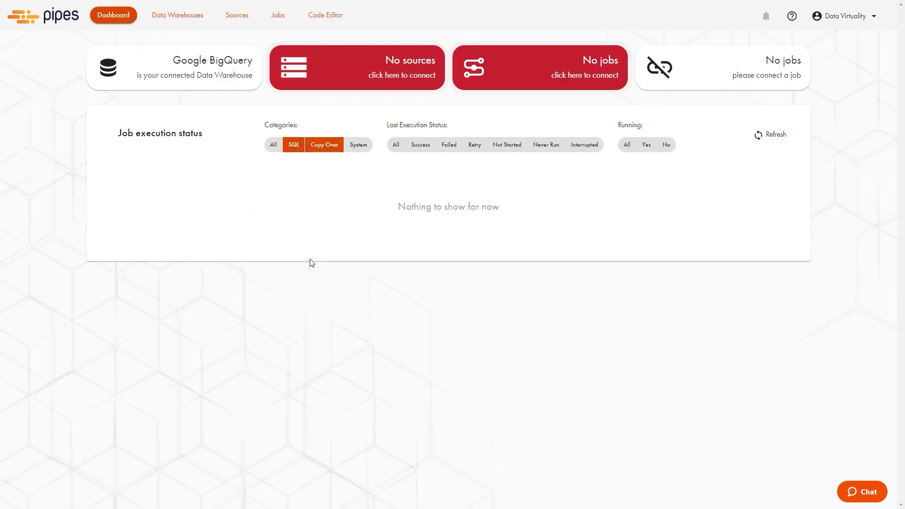
Browse the available source connectors and start a new Amazon Selling Partner API source with the datasource name amazon_sp
{"action": "left_click", "coordinate": [329, 84]}
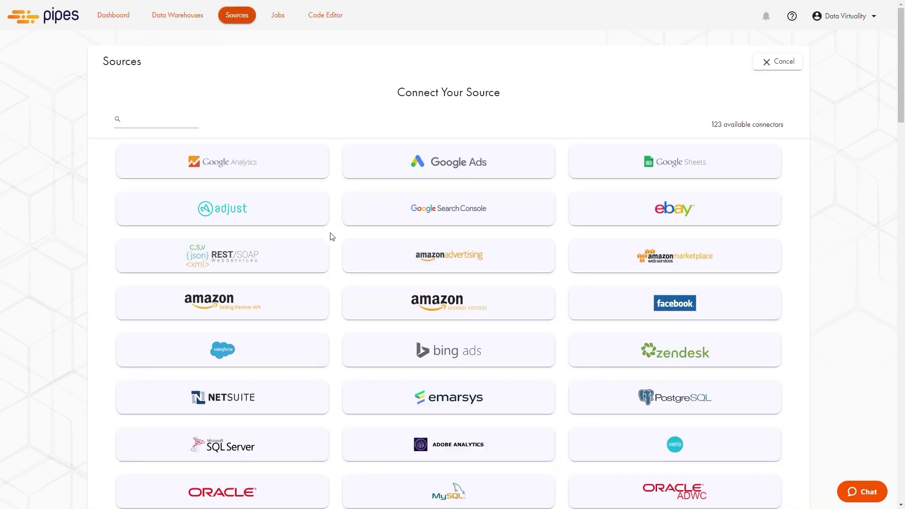
{"action": "scroll", "coordinate": [333, 236], "scroll_direction": "down", "scroll_amount": 11}
{"action": "scroll", "coordinate": [332, 242], "scroll_direction": "down", "scroll_amount": 10}
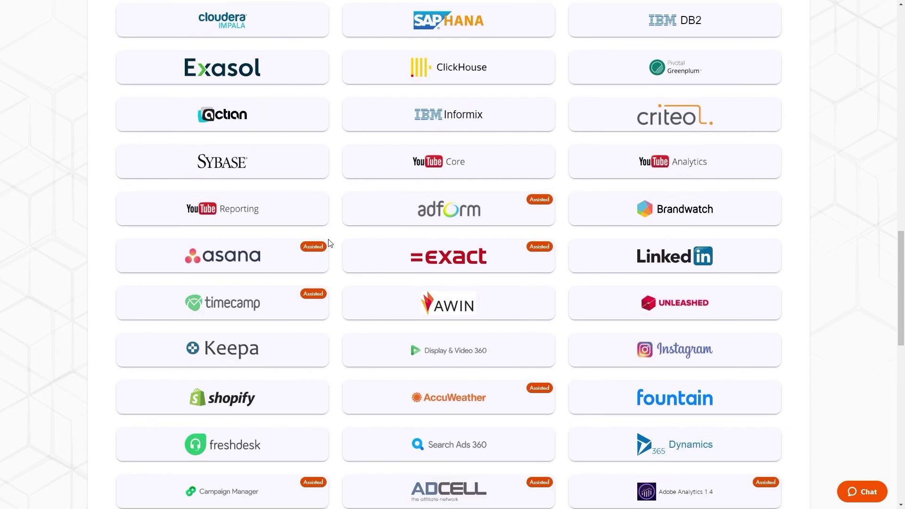
{"action": "scroll", "coordinate": [329, 244], "scroll_direction": "up", "scroll_amount": 20}
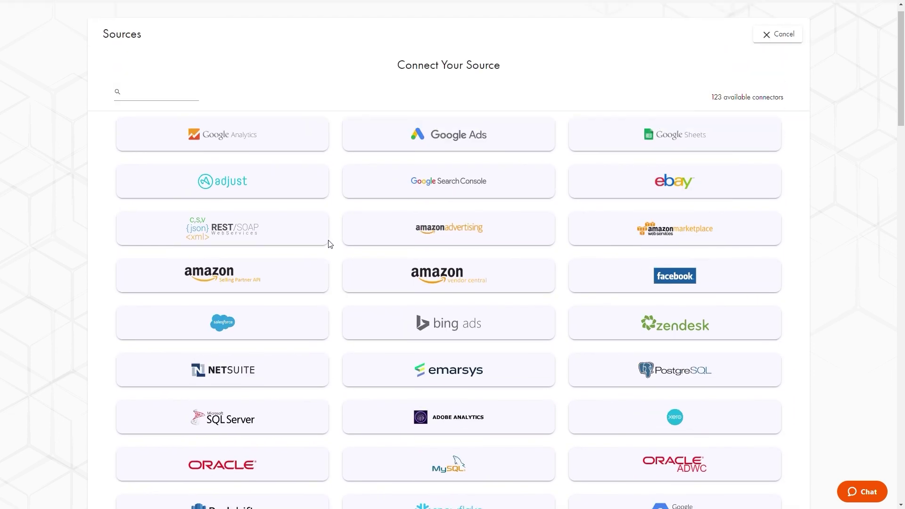
{"action": "scroll", "coordinate": [330, 243], "scroll_direction": "up", "scroll_amount": 2}
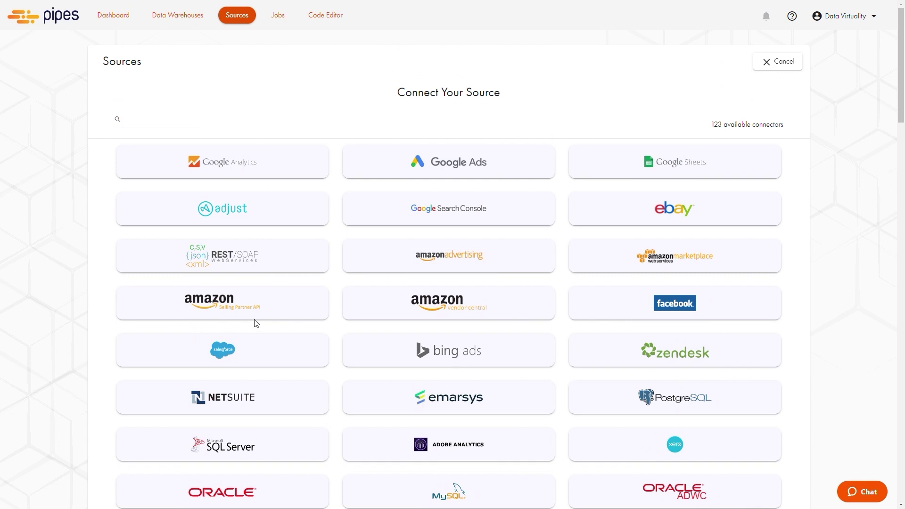
{"action": "left_click", "coordinate": [279, 314]}
{"action": "left_click", "coordinate": [166, 162]}
{"action": "left_click_drag", "start_coordinate": [166, 162], "coordinate": [112, 163]}
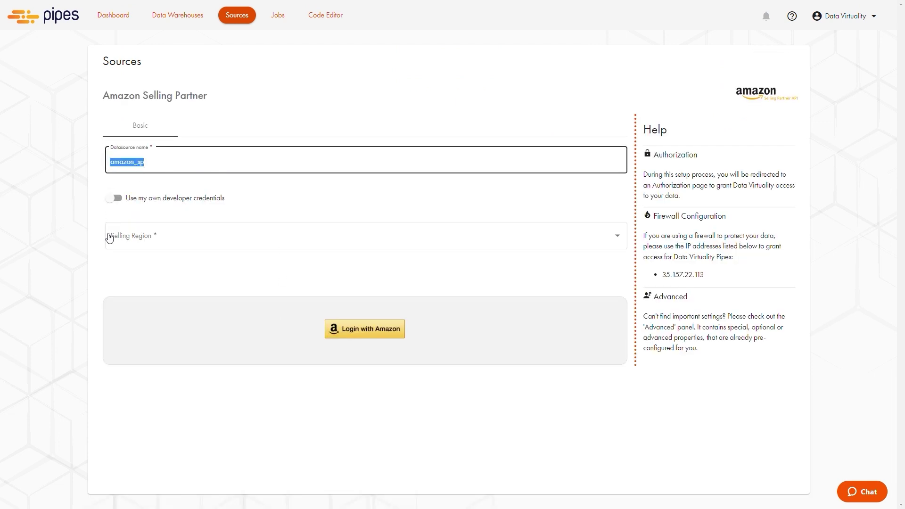
Set the selling region to North America and the marketplaces to United States of America and Mexico
{"action": "left_click", "coordinate": [173, 247]}
{"action": "left_click", "coordinate": [152, 245]}
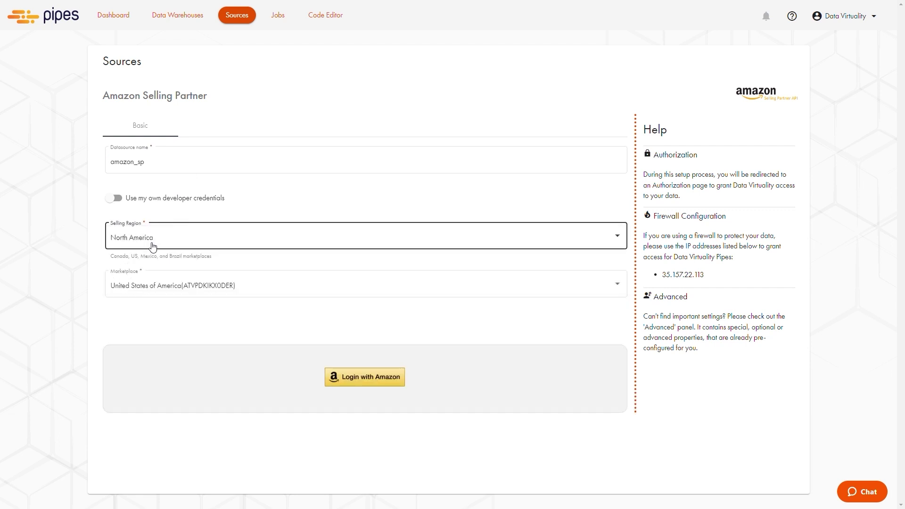
{"action": "left_click", "coordinate": [151, 283]}
{"action": "left_click", "coordinate": [128, 308]}
{"action": "left_click", "coordinate": [169, 354]}
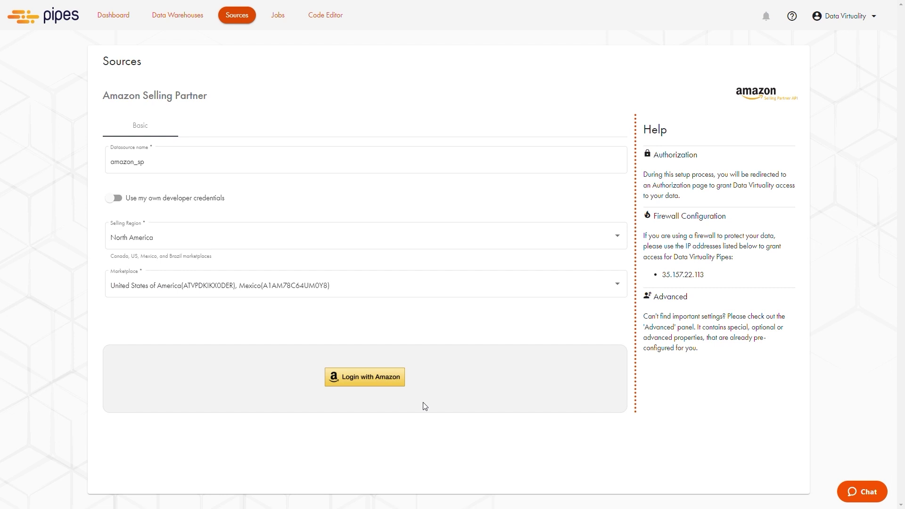
Log in with Amazon, accept the consent statement and authorize Data Virtuality Pipes to access the Selling Partner account
{"action": "left_click", "coordinate": [367, 385]}
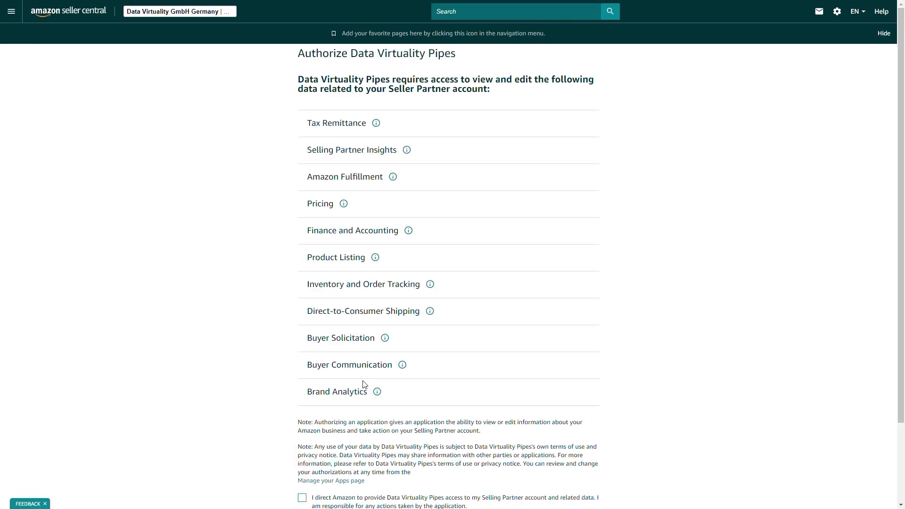
{"action": "left_click_drag", "start_coordinate": [298, 53], "coordinate": [471, 65]}
{"action": "scroll", "coordinate": [396, 151], "scroll_direction": "down", "scroll_amount": 3}
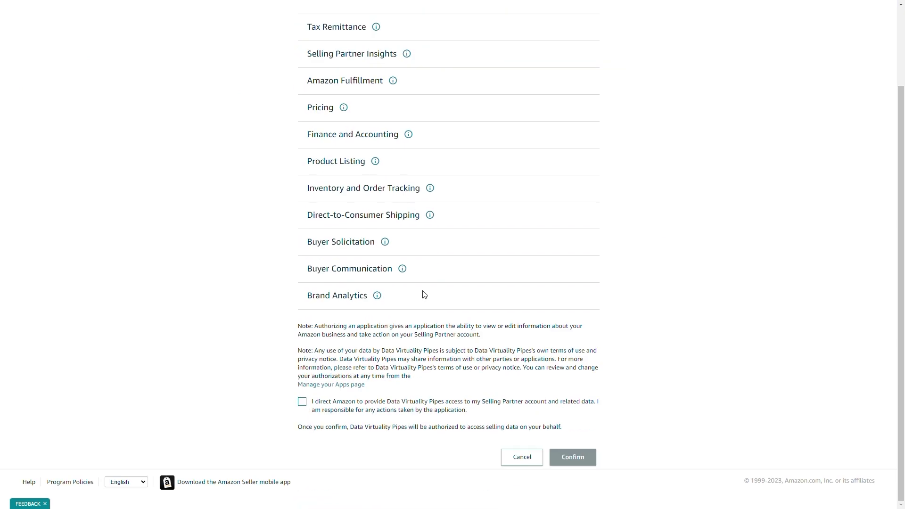
{"action": "left_click", "coordinate": [302, 403]}
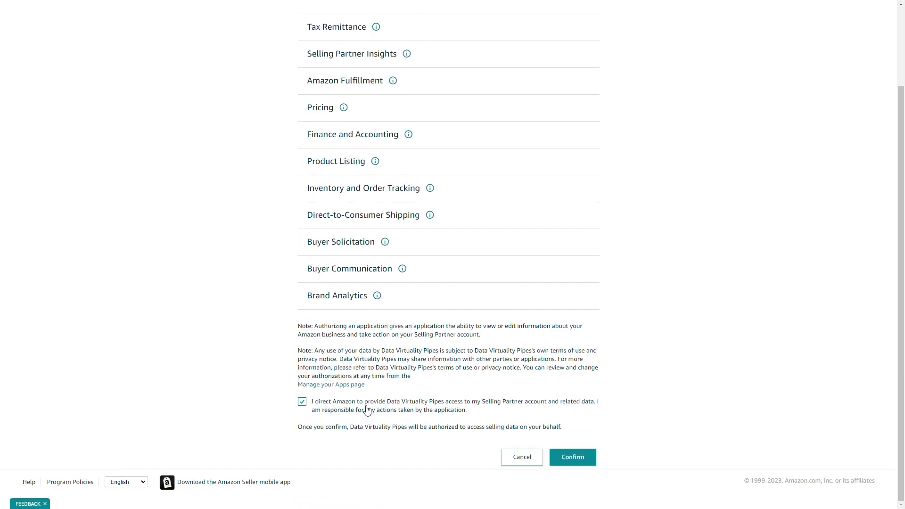
{"action": "left_click", "coordinate": [585, 467]}
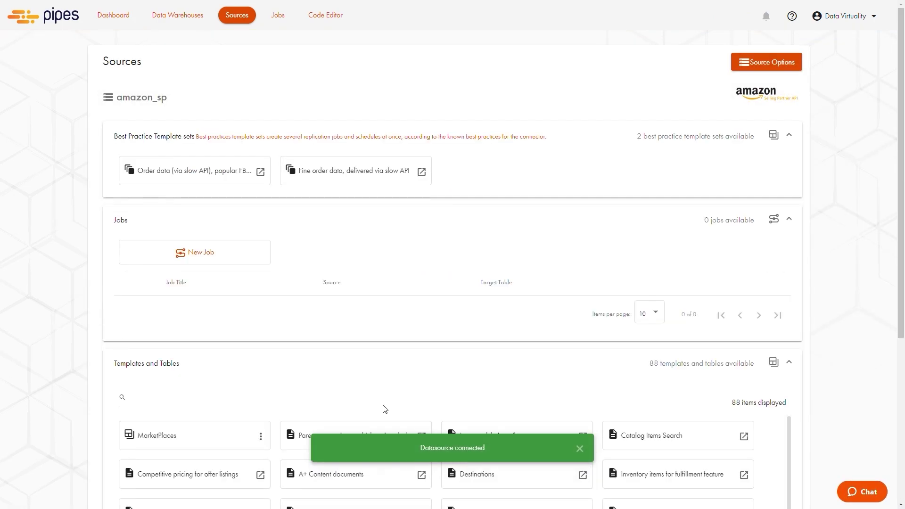
Open the connected amazon_sp source from the dashboard and browse its templates and tables down to the FBA reports
{"action": "left_click", "coordinate": [114, 22]}
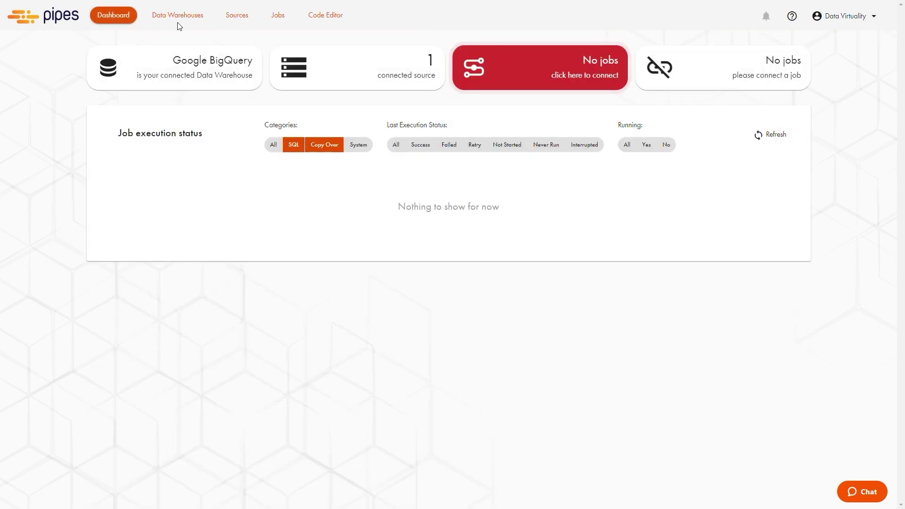
{"action": "left_click", "coordinate": [360, 81]}
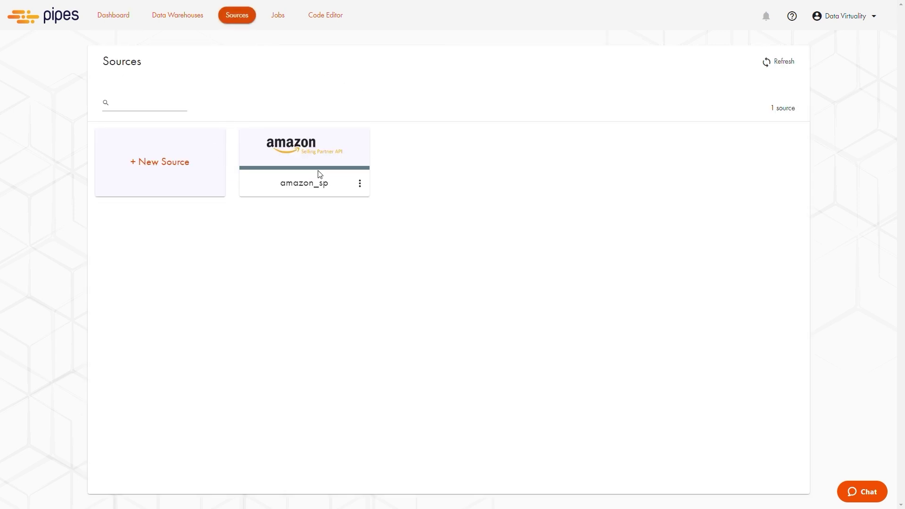
{"action": "left_click", "coordinate": [339, 161]}
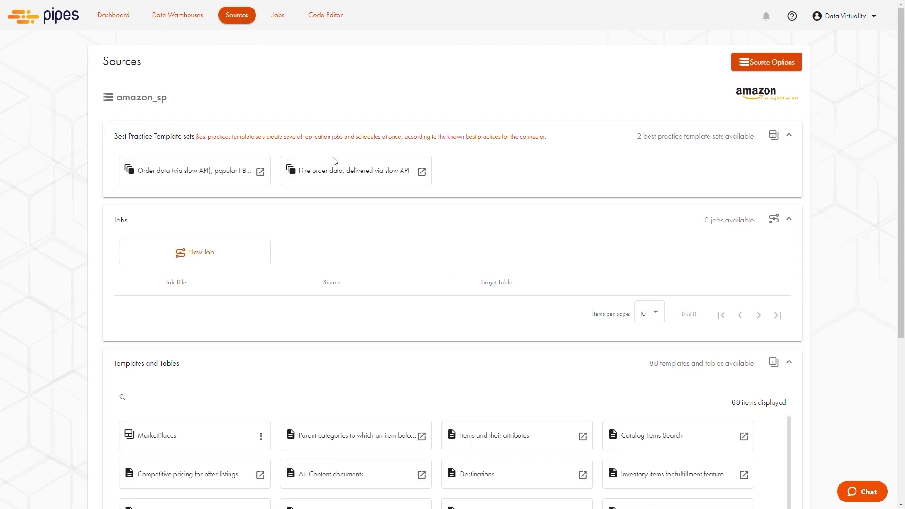
{"action": "scroll", "coordinate": [384, 264], "scroll_direction": "down", "scroll_amount": 2}
{"action": "scroll", "coordinate": [383, 264], "scroll_direction": "down", "scroll_amount": 9}
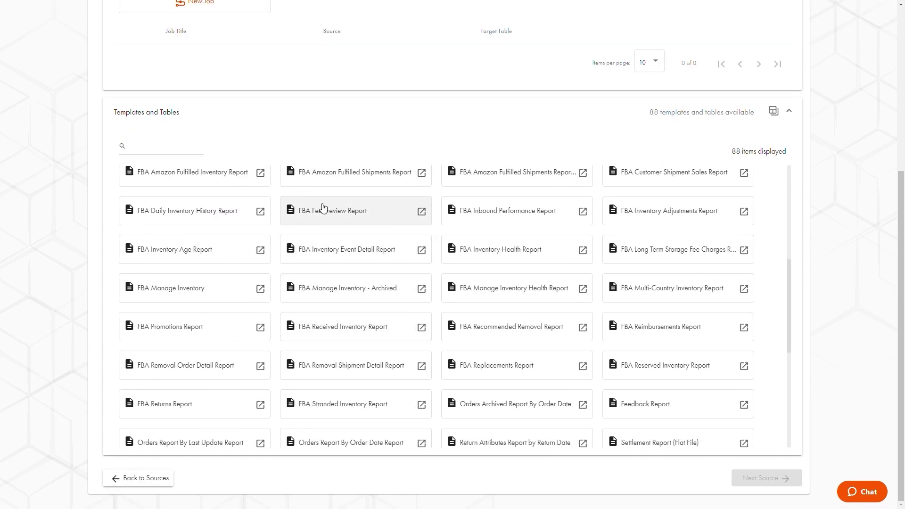
Examine the result fields and parameters of the FBA Fee Preview Report template
{"action": "left_click", "coordinate": [421, 213]}
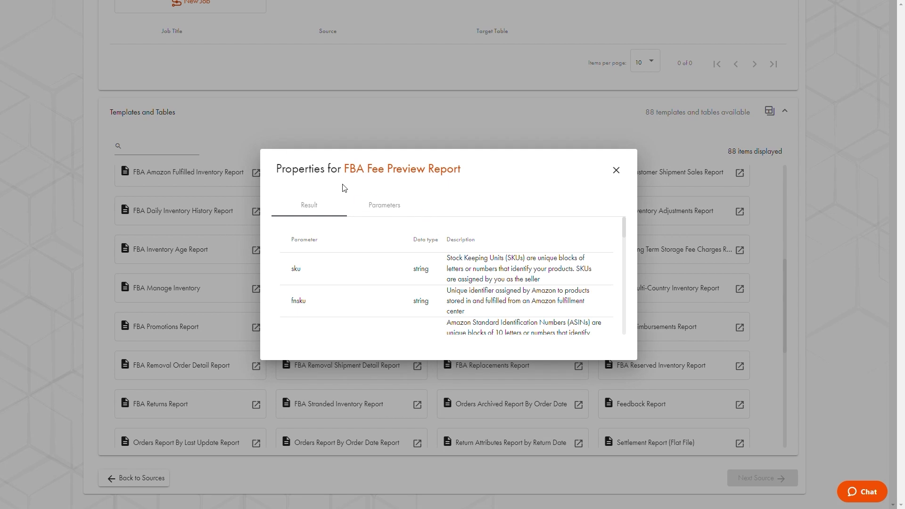
{"action": "left_click_drag", "start_coordinate": [351, 176], "coordinate": [472, 175]}
{"action": "scroll", "coordinate": [360, 252], "scroll_direction": "down", "scroll_amount": 10}
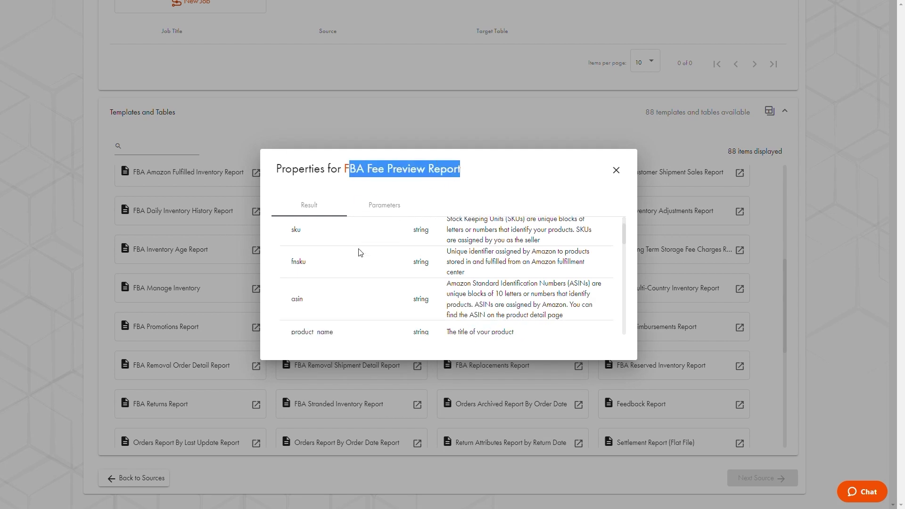
{"action": "scroll", "coordinate": [360, 255], "scroll_direction": "down", "scroll_amount": 3}
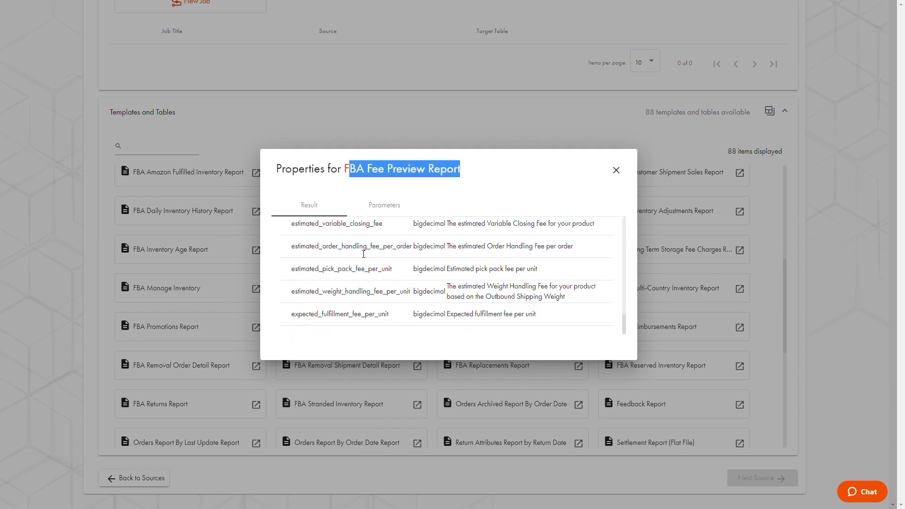
{"action": "left_click", "coordinate": [393, 215]}
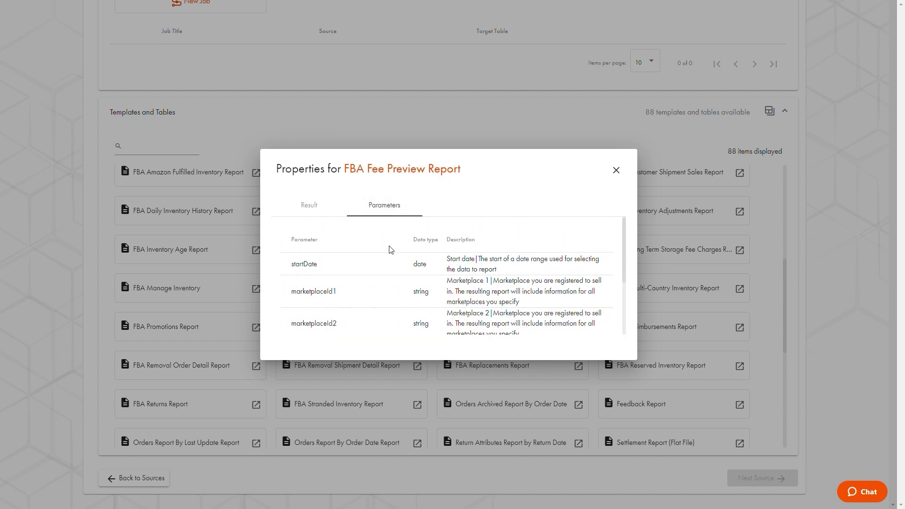
{"action": "scroll", "coordinate": [389, 250], "scroll_direction": "down", "scroll_amount": 3}
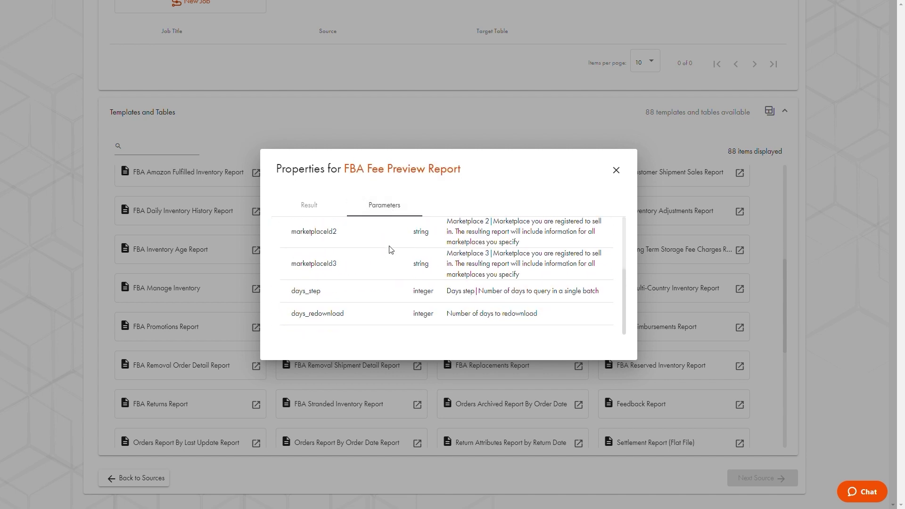
{"action": "left_click", "coordinate": [617, 171]}
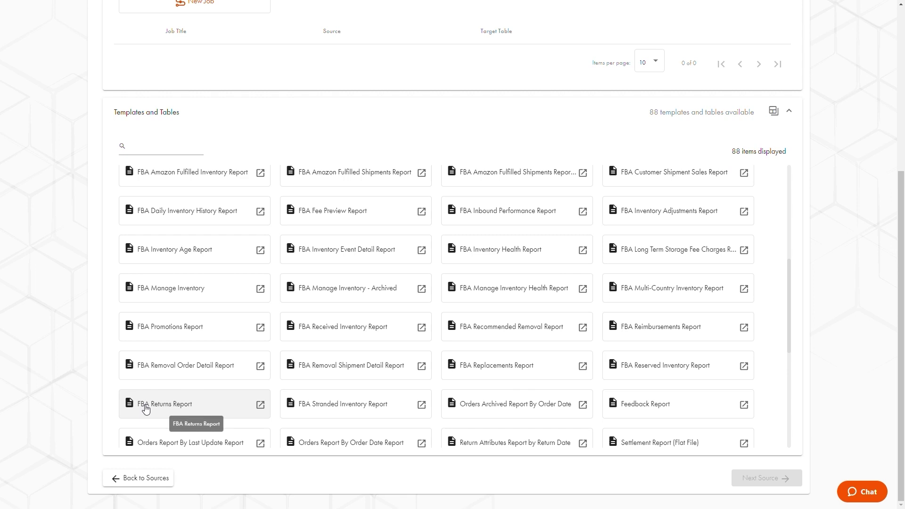
Examine the result fields and parameters of the FBA Returns Report template
{"action": "left_click", "coordinate": [259, 404]}
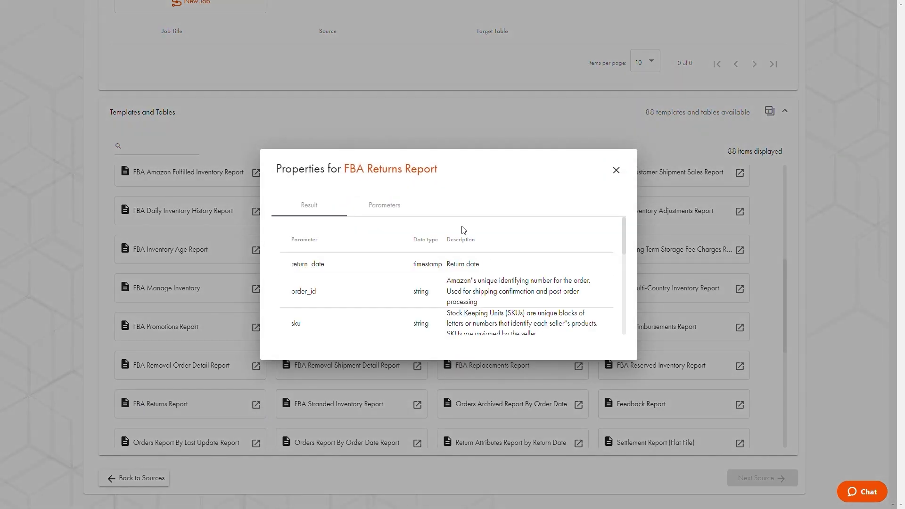
{"action": "left_click_drag", "start_coordinate": [350, 173], "coordinate": [515, 184]}
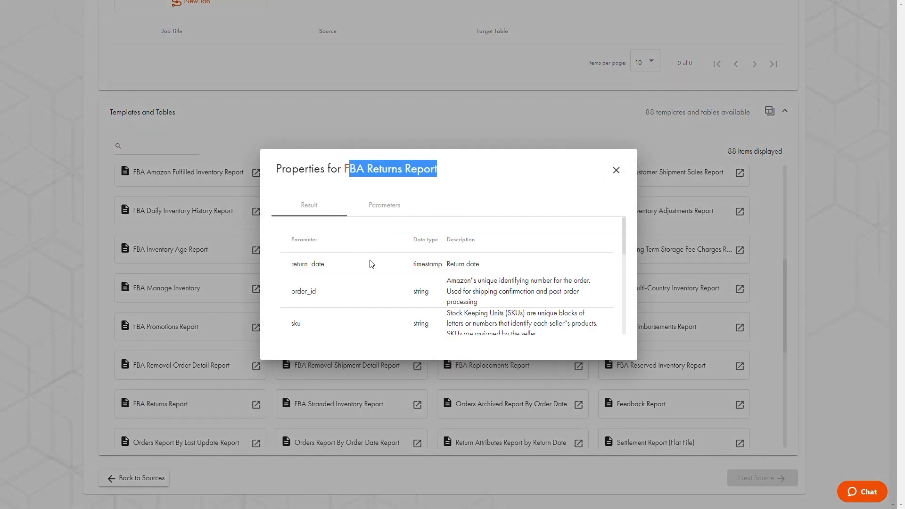
{"action": "scroll", "coordinate": [372, 264], "scroll_direction": "down", "scroll_amount": 5}
{"action": "scroll", "coordinate": [375, 257], "scroll_direction": "up", "scroll_amount": 5}
{"action": "left_click", "coordinate": [386, 207]}
{"action": "scroll", "coordinate": [386, 260], "scroll_direction": "down", "scroll_amount": 2}
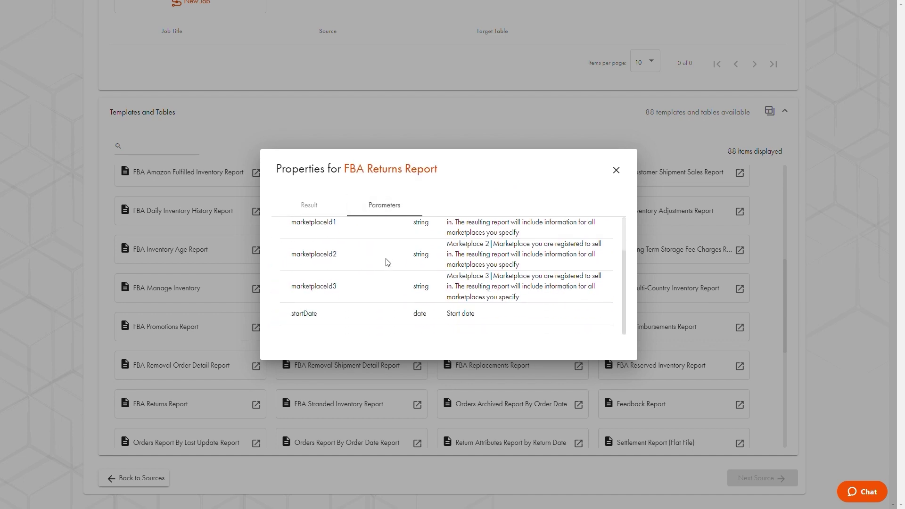
{"action": "scroll", "coordinate": [388, 262], "scroll_direction": "up", "scroll_amount": 2}
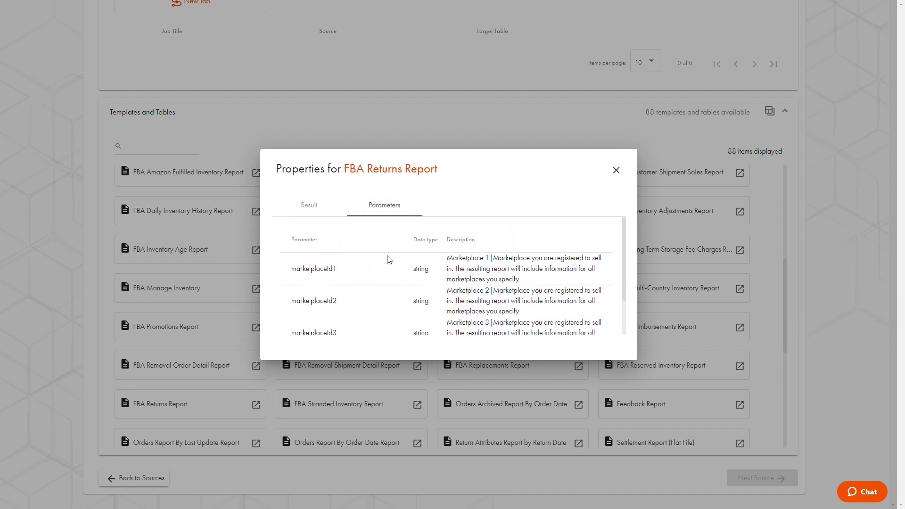
{"action": "left_click", "coordinate": [617, 180]}
Start a new replication job and select amazon_sp as its data source
{"action": "scroll", "coordinate": [299, 234], "scroll_direction": "up", "scroll_amount": 5}
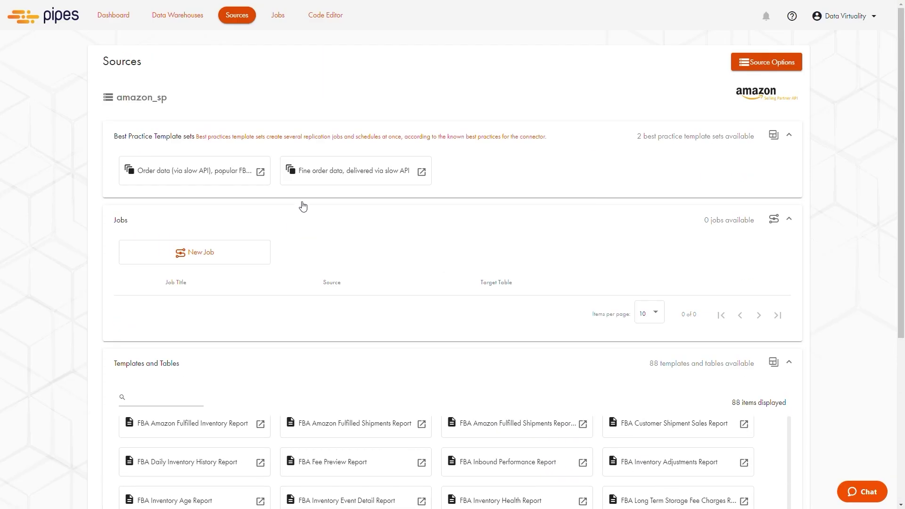
{"action": "left_click", "coordinate": [127, 21]}
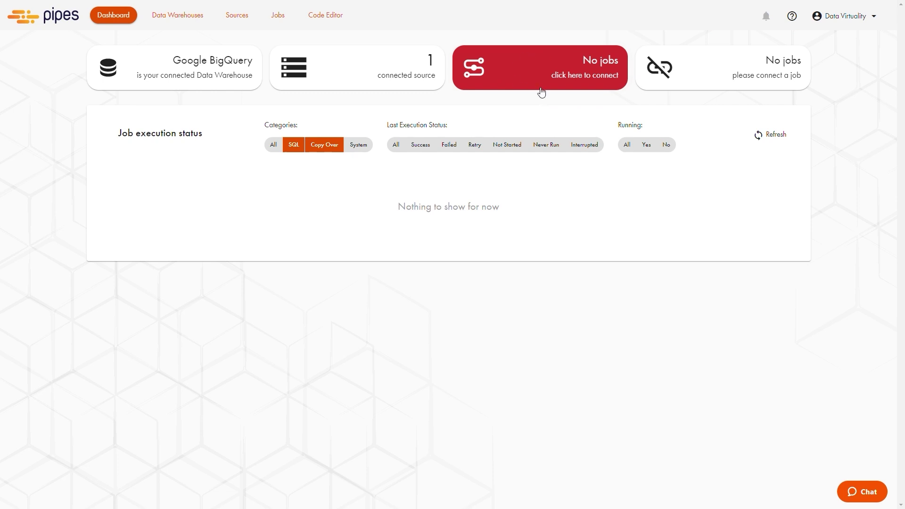
{"action": "left_click", "coordinate": [280, 20]}
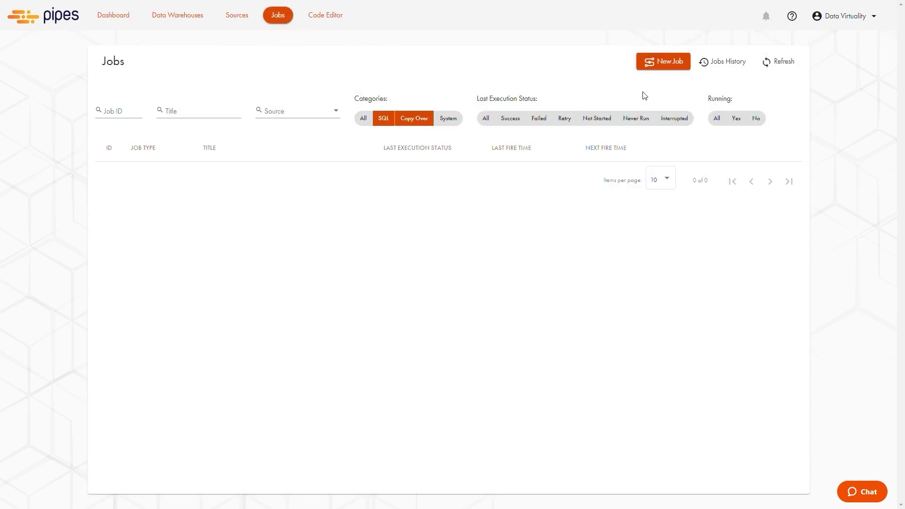
{"action": "left_click", "coordinate": [670, 71]}
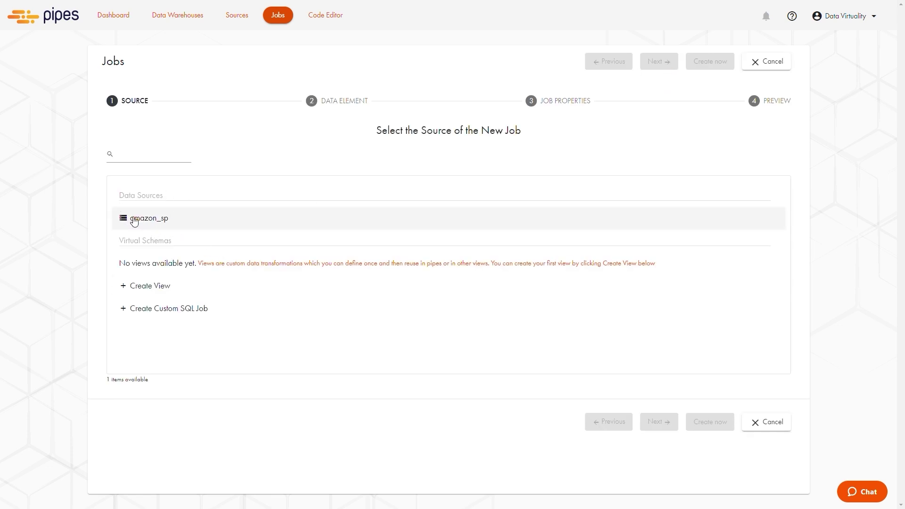
{"action": "left_click", "coordinate": [168, 228]}
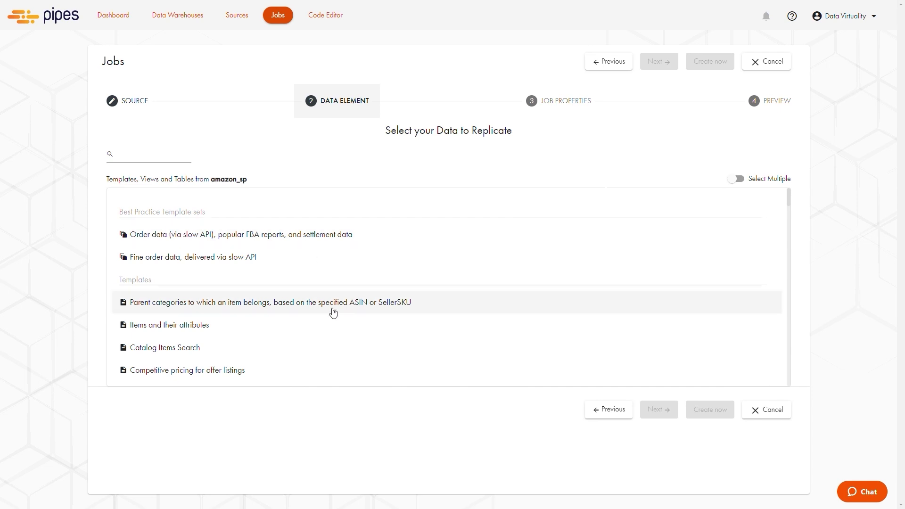
Choose the All Listings Report template as the data to replicate and proceed to the pipeline configuration
{"action": "scroll", "coordinate": [261, 317], "scroll_direction": "down", "scroll_amount": 3}
{"action": "scroll", "coordinate": [246, 321], "scroll_direction": "down", "scroll_amount": 13}
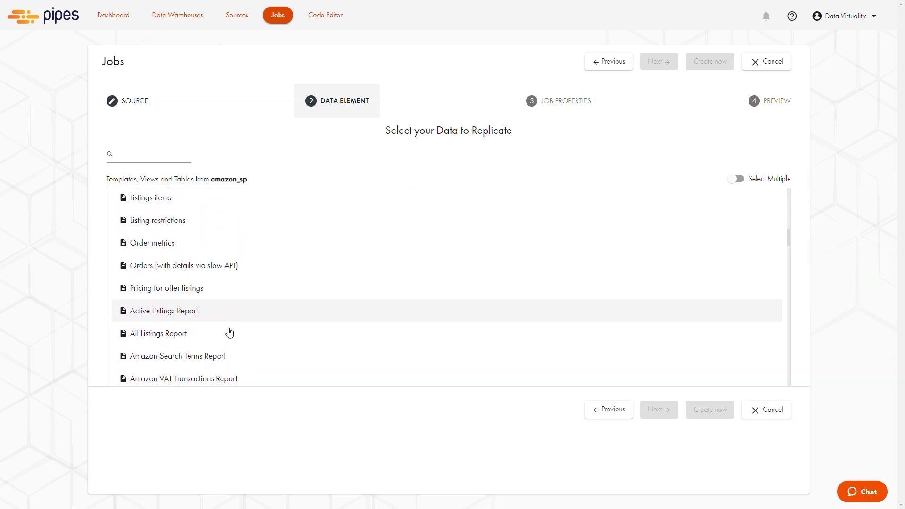
{"action": "scroll", "coordinate": [224, 336], "scroll_direction": "down", "scroll_amount": 15}
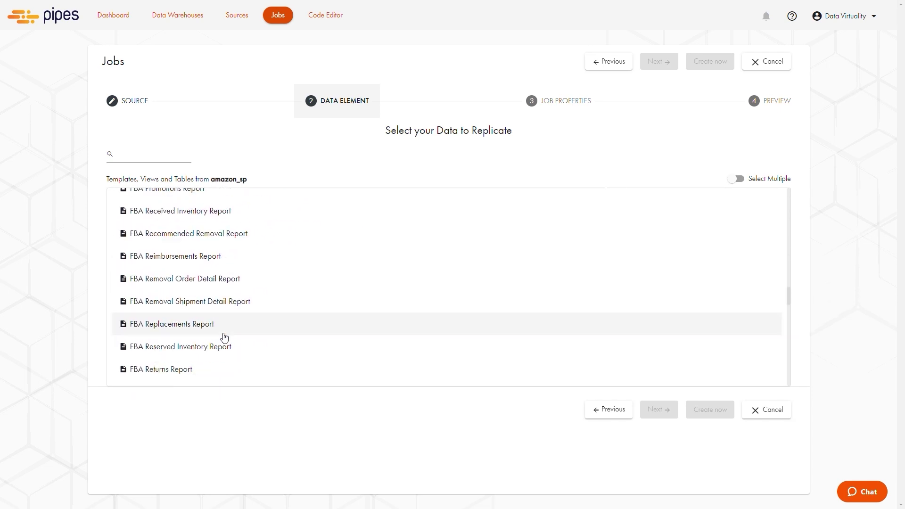
{"action": "scroll", "coordinate": [224, 338], "scroll_direction": "down", "scroll_amount": 12}
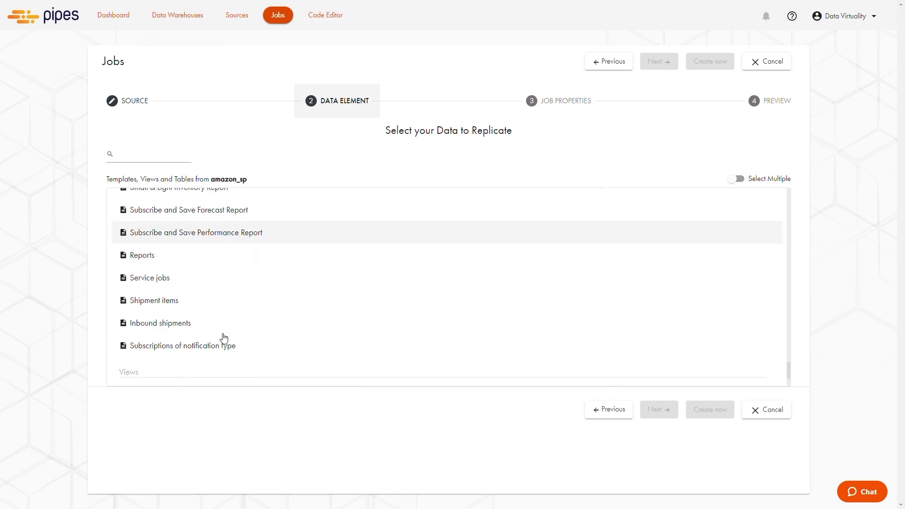
{"action": "scroll", "coordinate": [224, 333], "scroll_direction": "up", "scroll_amount": 16}
{"action": "scroll", "coordinate": [223, 330], "scroll_direction": "up", "scroll_amount": 15}
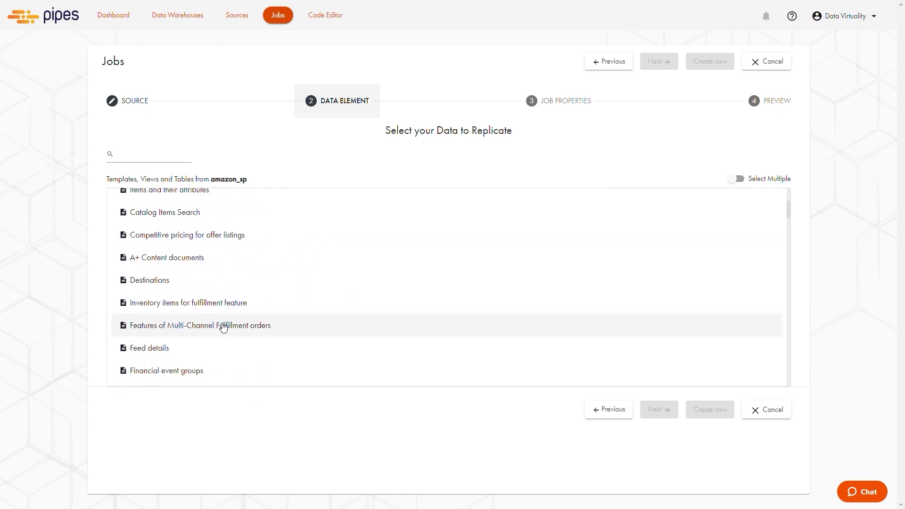
{"action": "scroll", "coordinate": [223, 317], "scroll_direction": "up", "scroll_amount": 3}
{"action": "scroll", "coordinate": [222, 319], "scroll_direction": "down", "scroll_amount": 6}
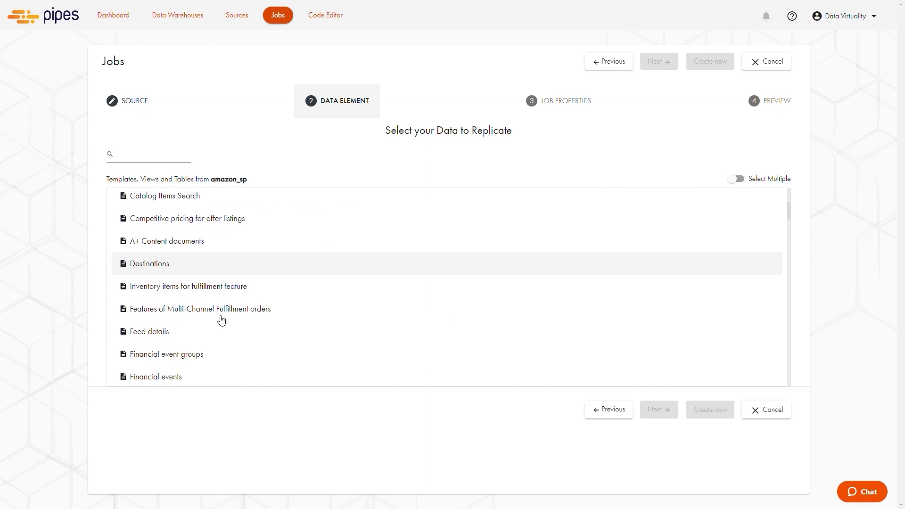
{"action": "scroll", "coordinate": [221, 322], "scroll_direction": "down", "scroll_amount": 3}
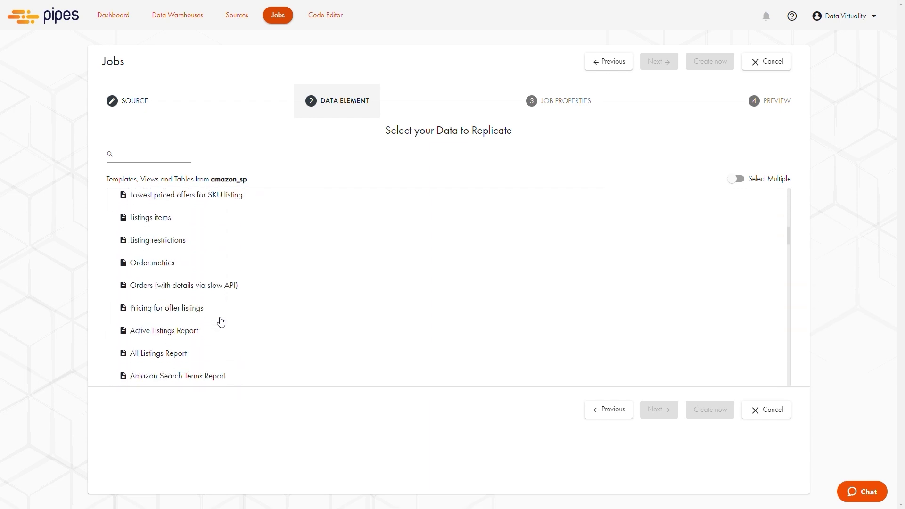
{"action": "left_click", "coordinate": [185, 360]}
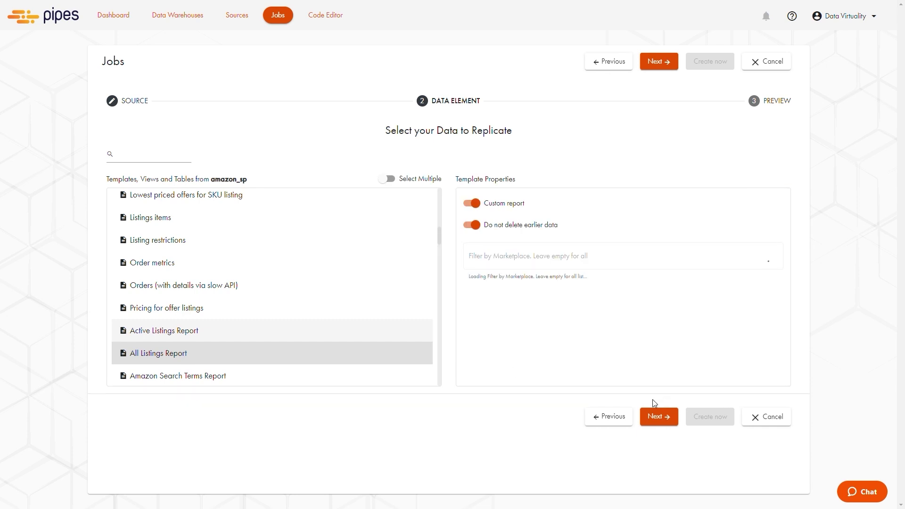
{"action": "left_click", "coordinate": [670, 425]}
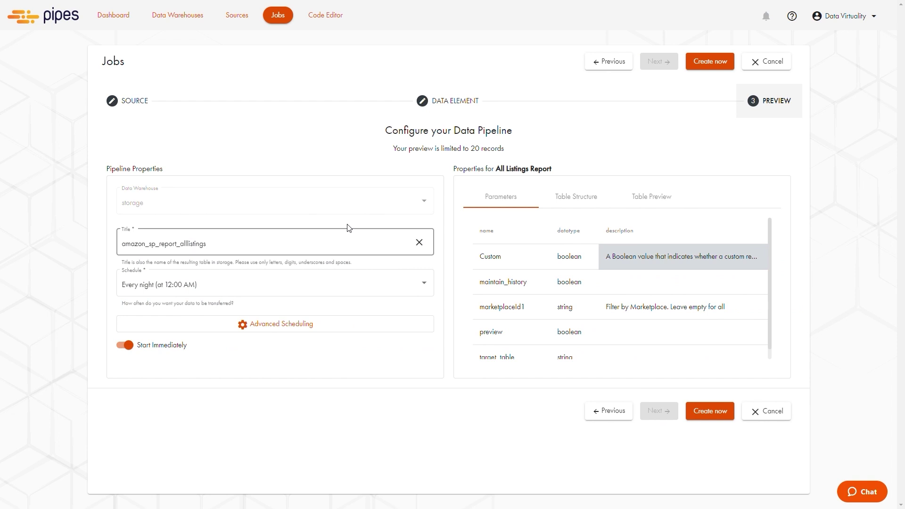
Set the pipeline's preset schedule to every morning at 6:00 AM
{"action": "left_click", "coordinate": [121, 244]}
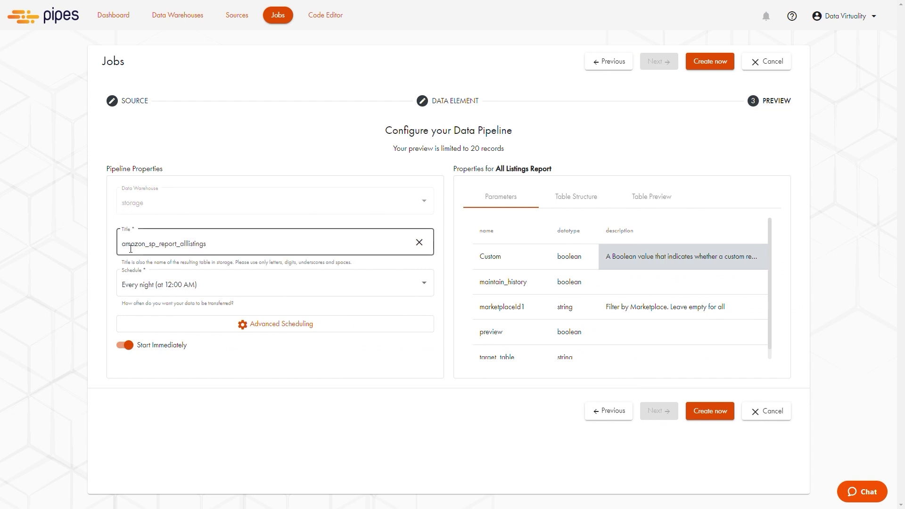
{"action": "left_click_drag", "start_coordinate": [122, 244], "coordinate": [237, 248]}
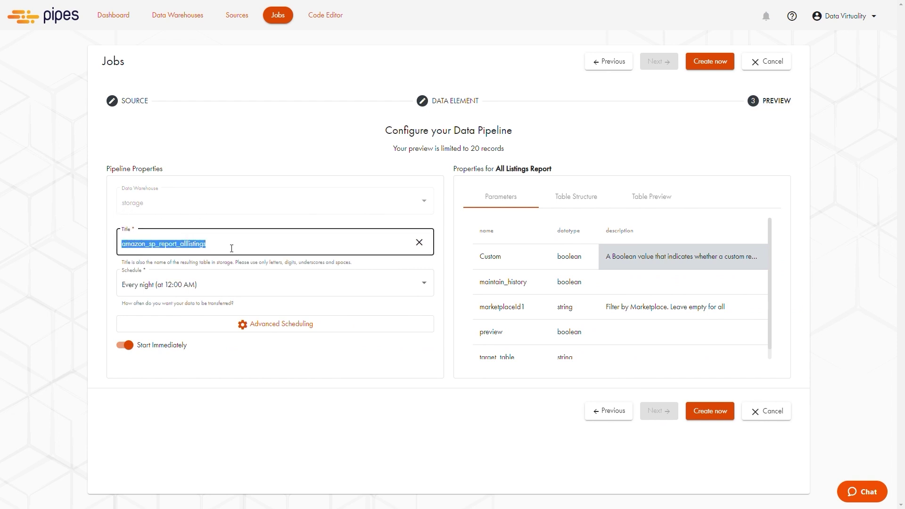
{"action": "left_click", "coordinate": [204, 288]}
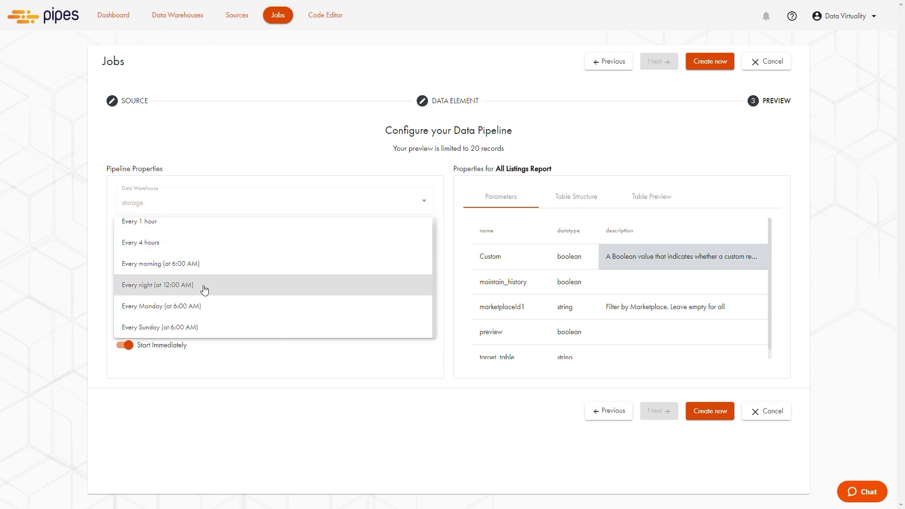
{"action": "left_click", "coordinate": [208, 263]}
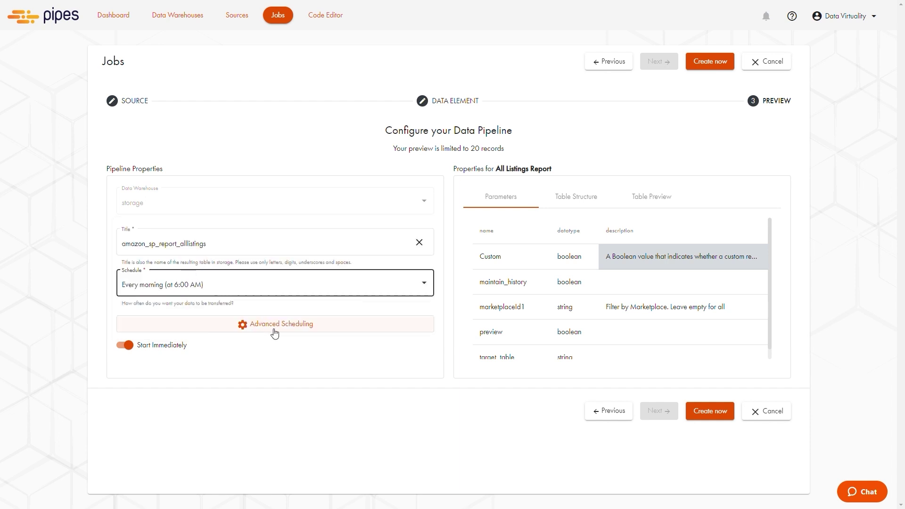
Add a custom daily schedule at 06:00 to the All Listings Report job through advanced scheduling
{"action": "left_click", "coordinate": [323, 328]}
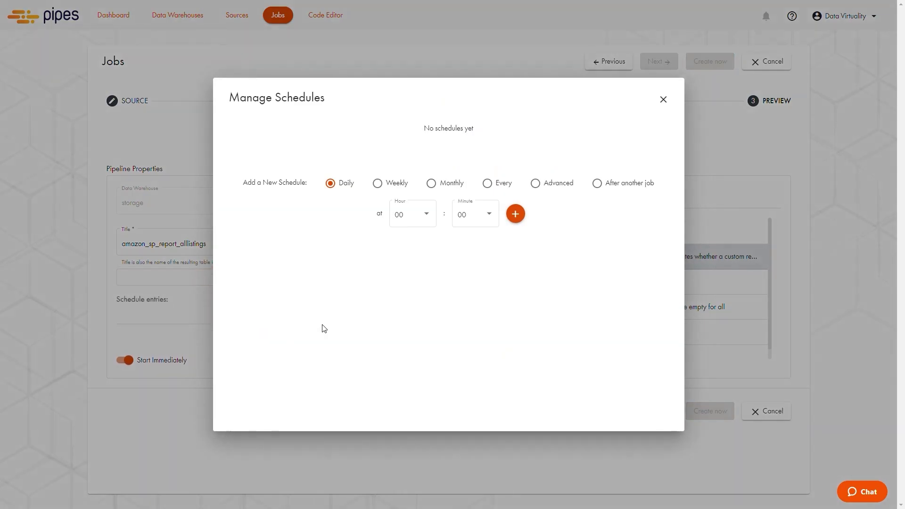
{"action": "left_click", "coordinate": [424, 215]}
{"action": "scroll", "coordinate": [423, 292], "scroll_direction": "down", "scroll_amount": 2}
{"action": "left_click", "coordinate": [413, 255]}
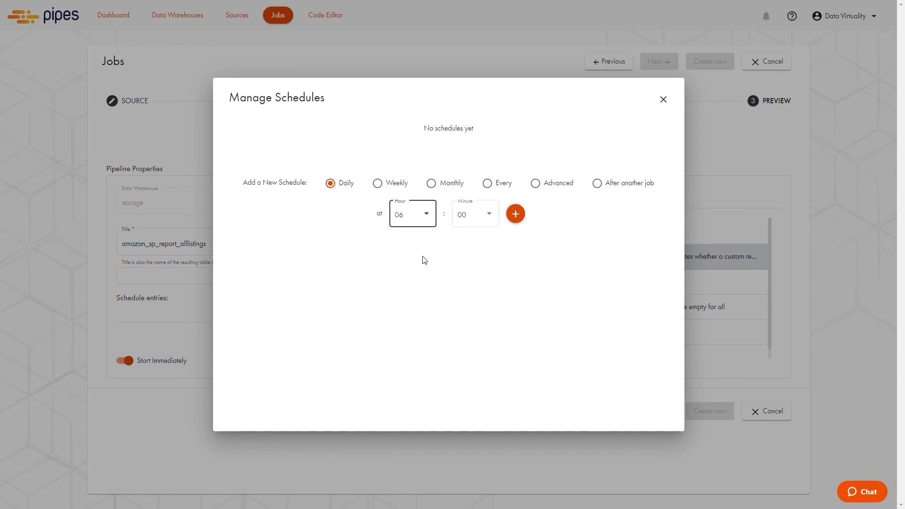
{"action": "left_click", "coordinate": [499, 223]}
{"action": "left_click", "coordinate": [491, 219]}
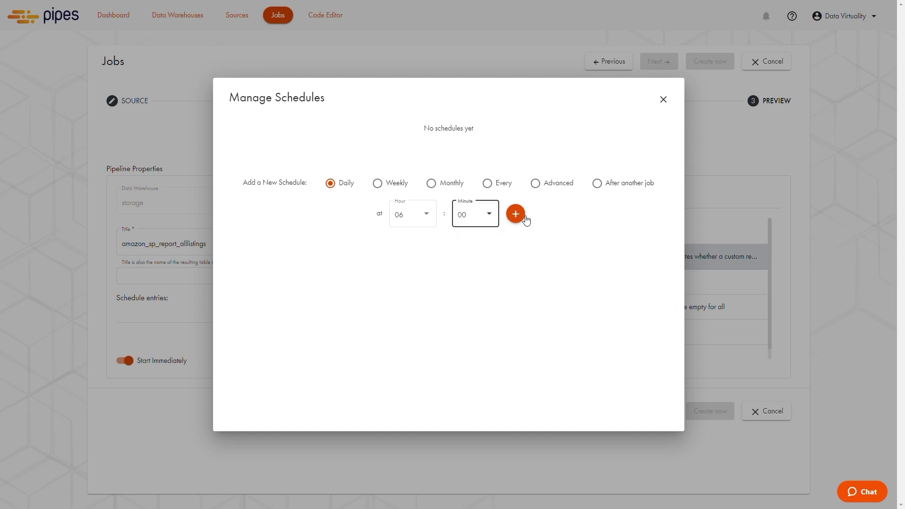
{"action": "left_click", "coordinate": [522, 218]}
{"action": "left_click", "coordinate": [664, 100]}
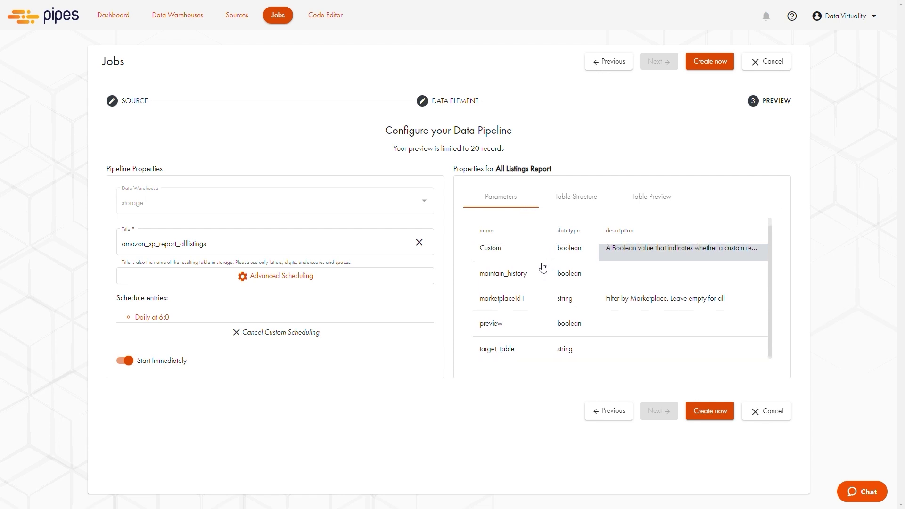
Examine the table structure and the data preview of the All Listings Report
{"action": "left_click", "coordinate": [577, 203]}
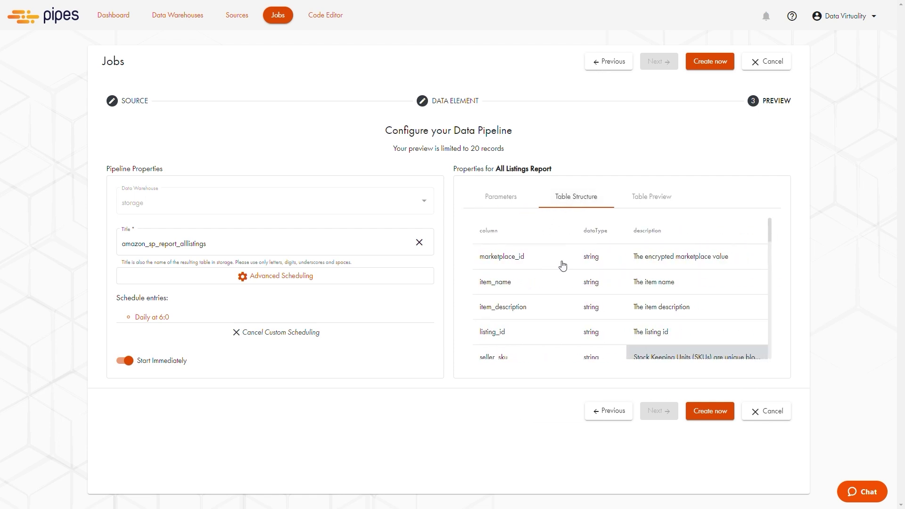
{"action": "scroll", "coordinate": [560, 267], "scroll_direction": "down", "scroll_amount": 8}
{"action": "scroll", "coordinate": [560, 270], "scroll_direction": "down", "scroll_amount": 5}
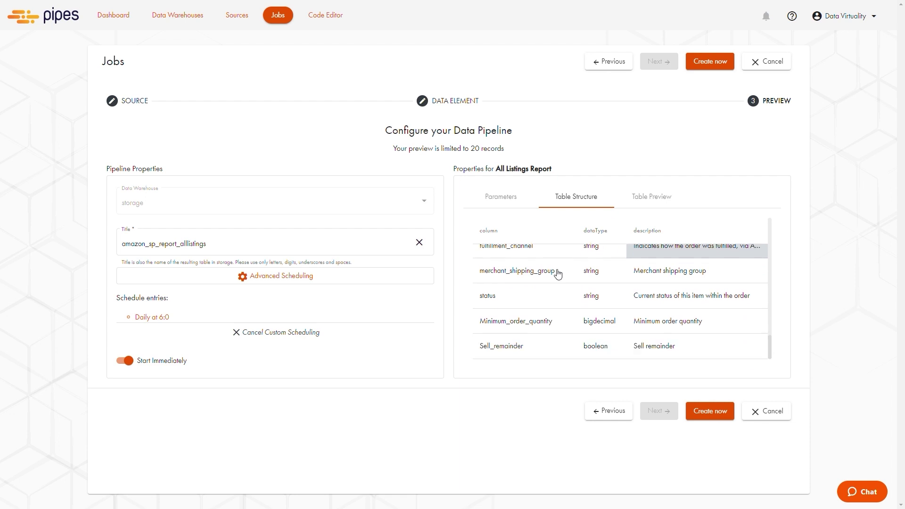
{"action": "scroll", "coordinate": [561, 271], "scroll_direction": "up", "scroll_amount": 10}
{"action": "scroll", "coordinate": [561, 270], "scroll_direction": "up", "scroll_amount": 1}
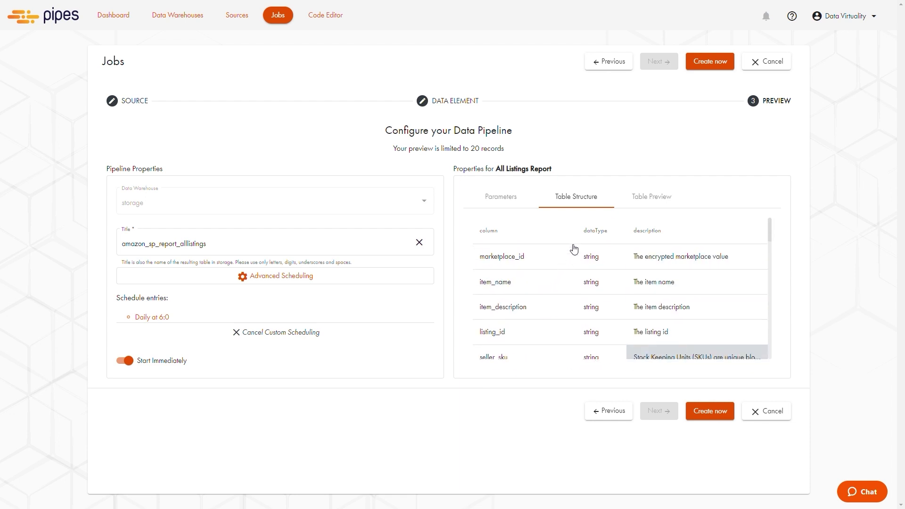
{"action": "left_click", "coordinate": [664, 208]}
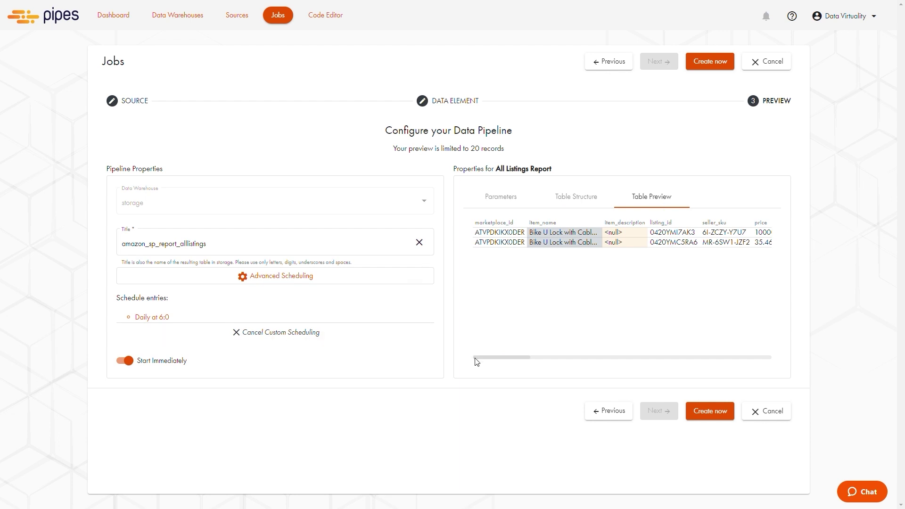
{"action": "left_click_drag", "start_coordinate": [476, 362], "coordinate": [449, 369]}
Create the amazon_sp_report_alllistings job and refresh its execution status on the dashboard
{"action": "left_click", "coordinate": [711, 415]}
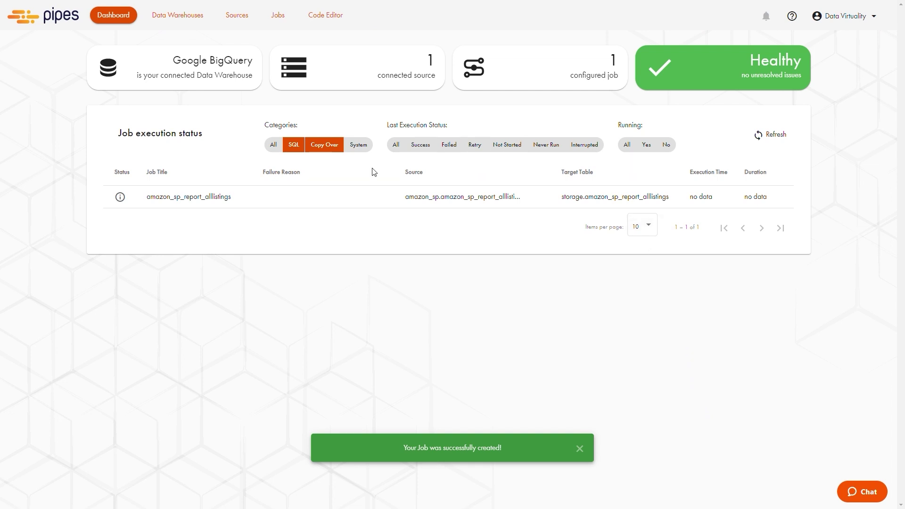
{"action": "left_click", "coordinate": [764, 137]}
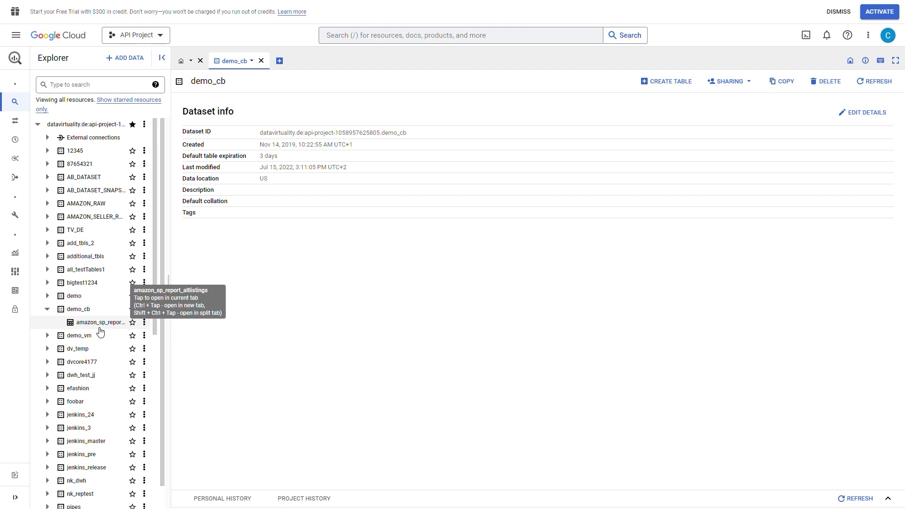
Switch to Google BigQuery, open the amazon_sp_report_alllistings table in the demo_cb dataset and examine its schema and preview rows
{"action": "left_click", "coordinate": [100, 323]}
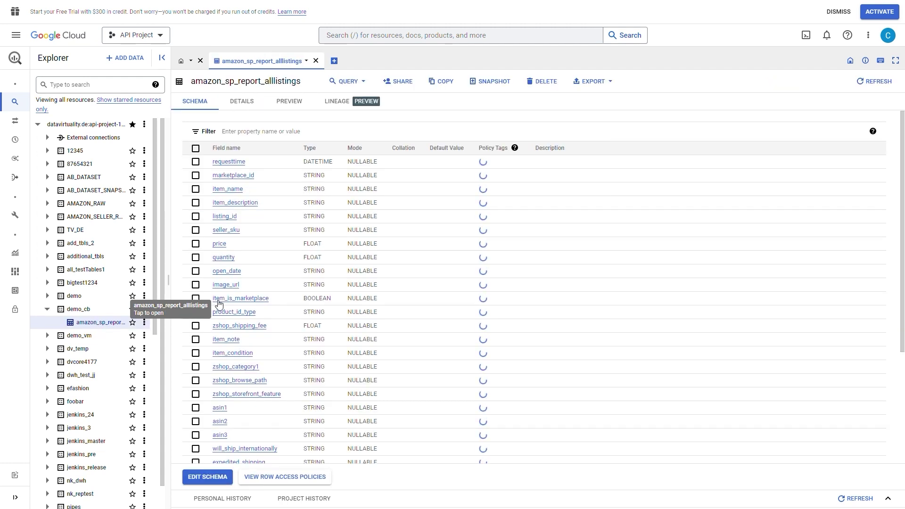
{"action": "scroll", "coordinate": [228, 257], "scroll_direction": "down", "scroll_amount": 3}
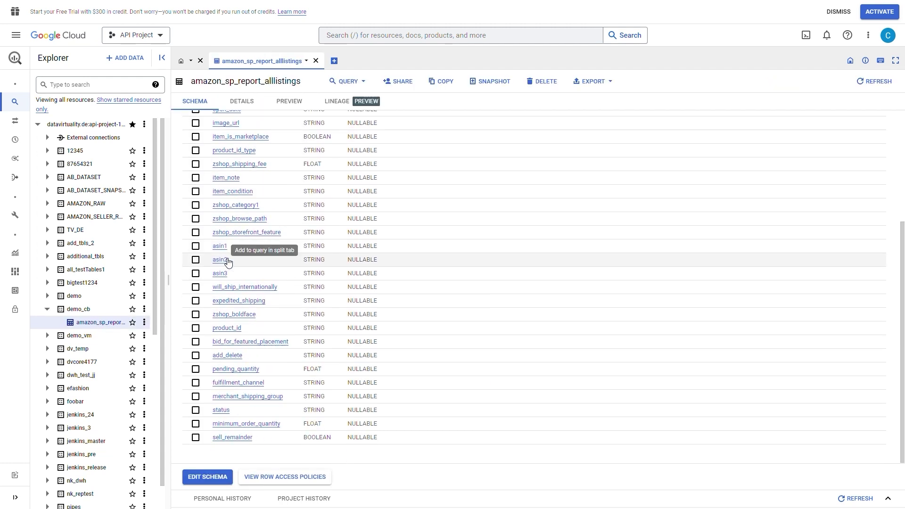
{"action": "left_click", "coordinate": [299, 102]}
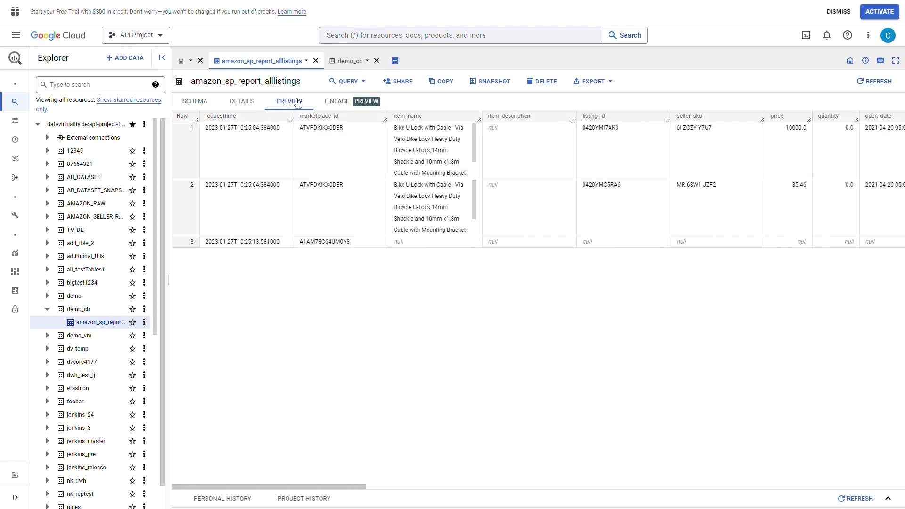
{"action": "left_click_drag", "start_coordinate": [277, 486], "coordinate": [240, 454]}
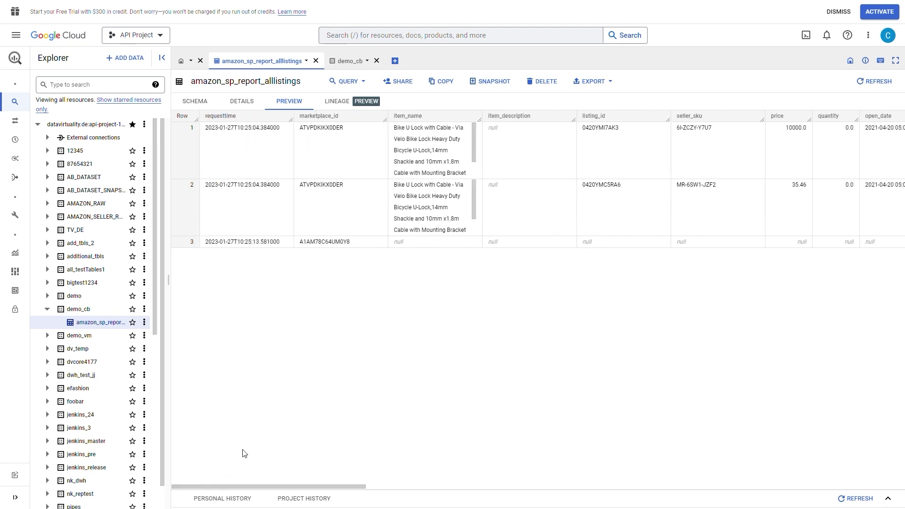